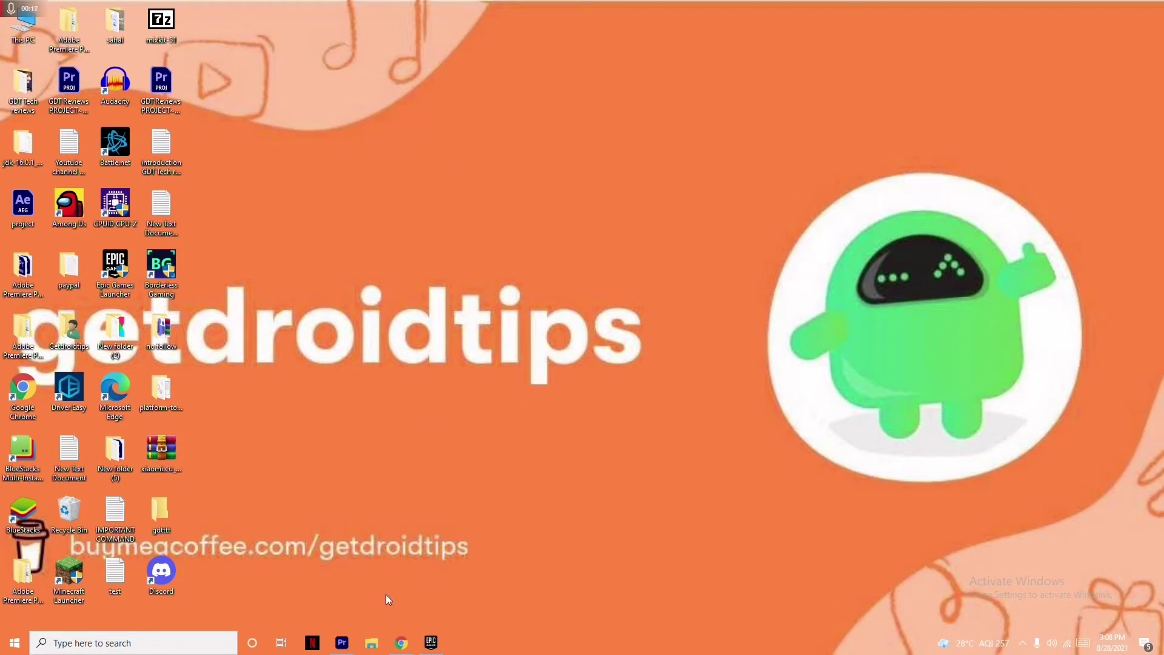
Bring the Chrome window showing the Tampermonkey Web Store page to the front.
left_click(401, 643)
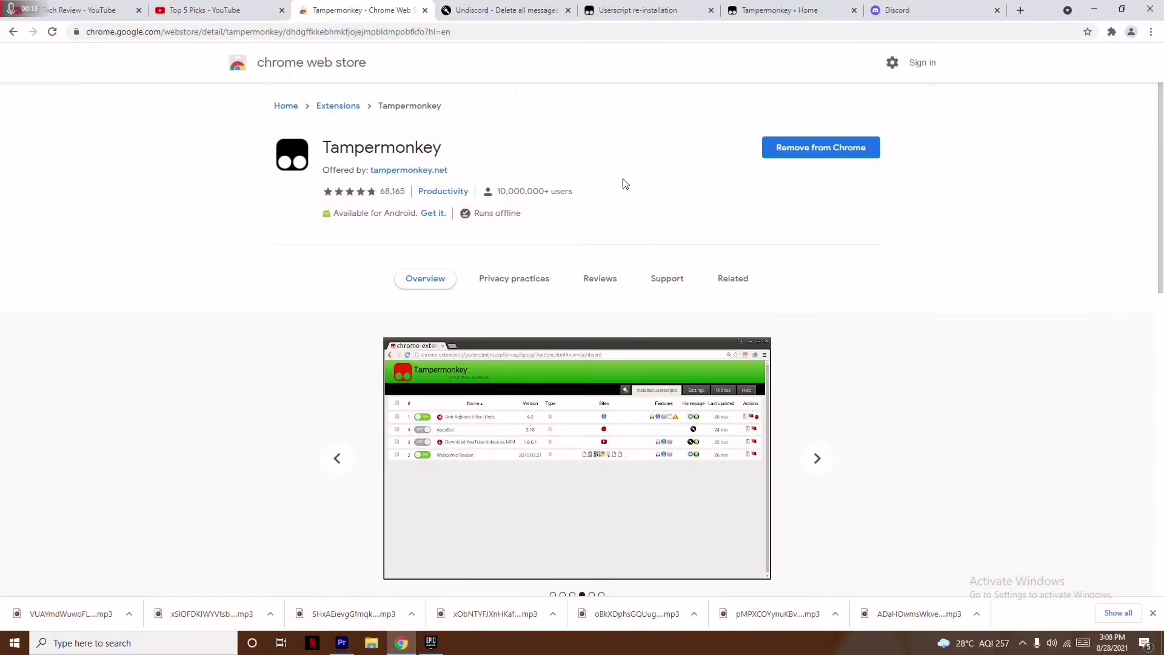
Check the Discord tab, then take the Tampermonkey store tab back to the 'tampermonkey' search results.
left_click(893, 11)
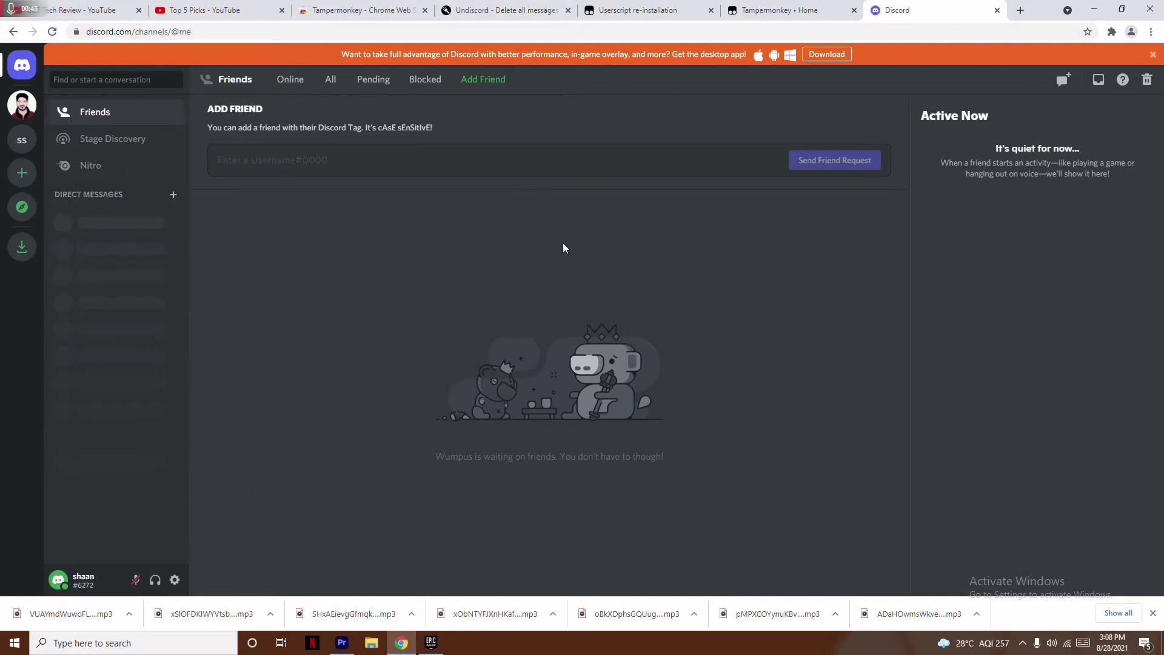
left_click(421, 8)
left_click(13, 31)
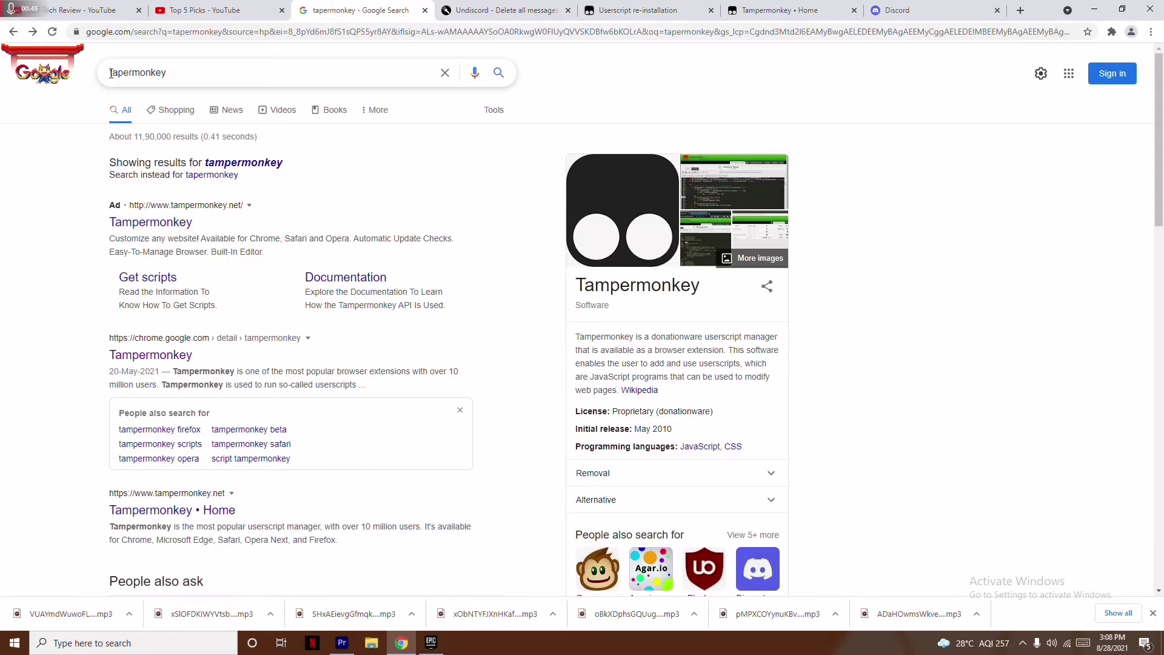
Reopen the Tampermonkey Chrome Web Store result, then move to the Undiscord Greasy Fork tab.
double_click(111, 72)
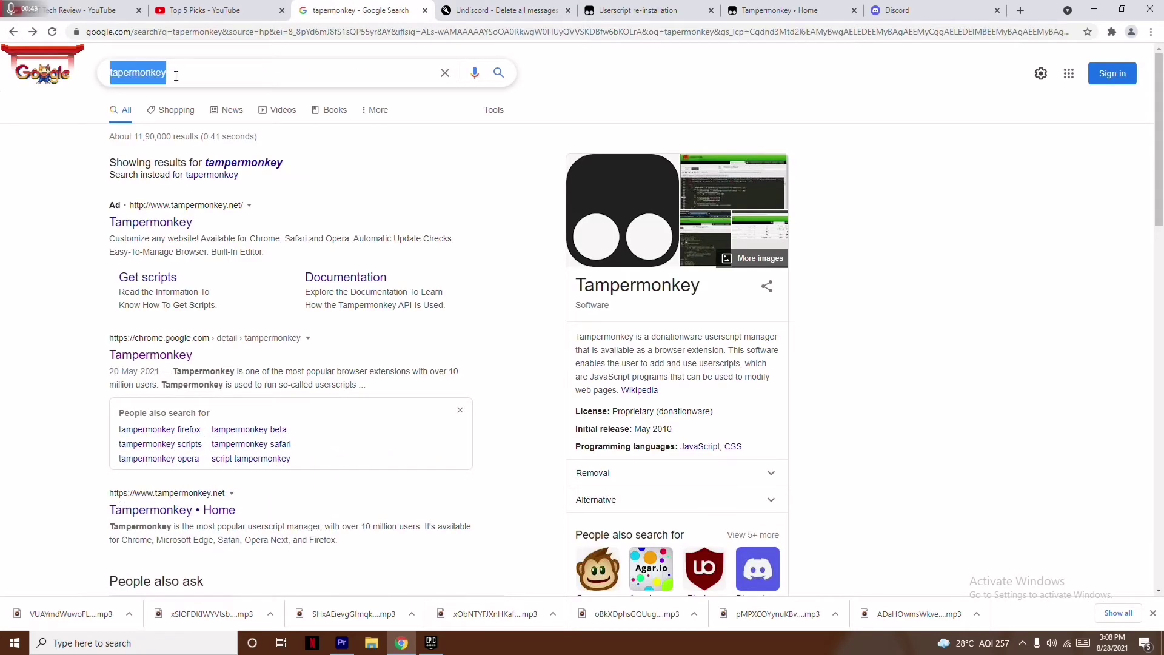
left_click(15, 191)
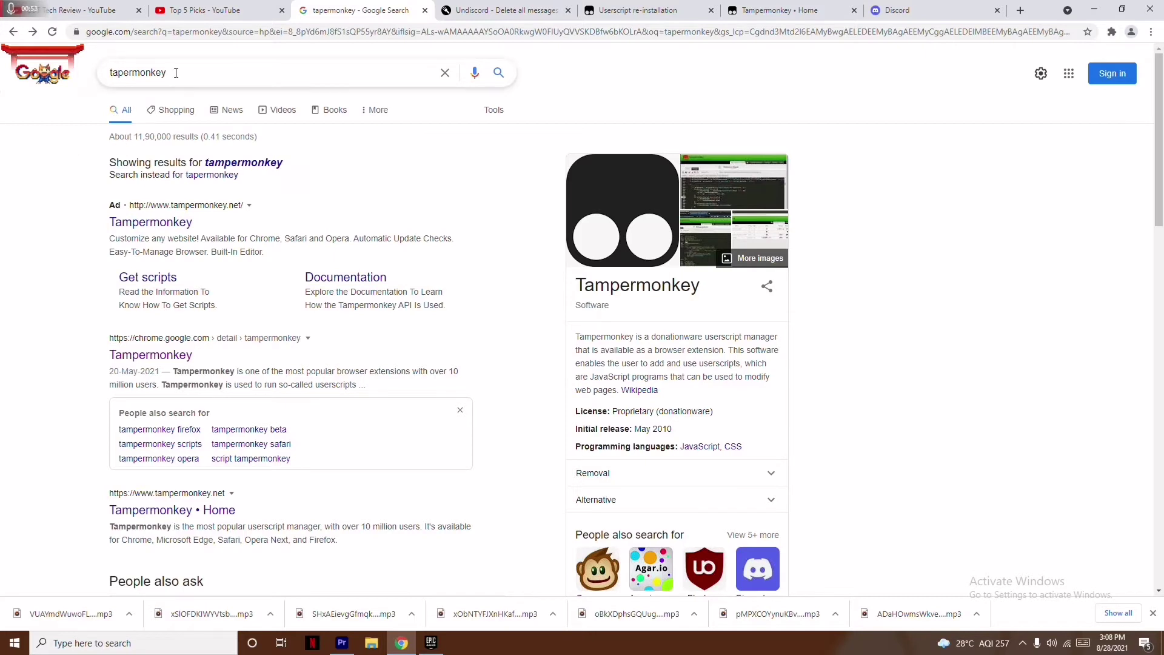
left_click(172, 357)
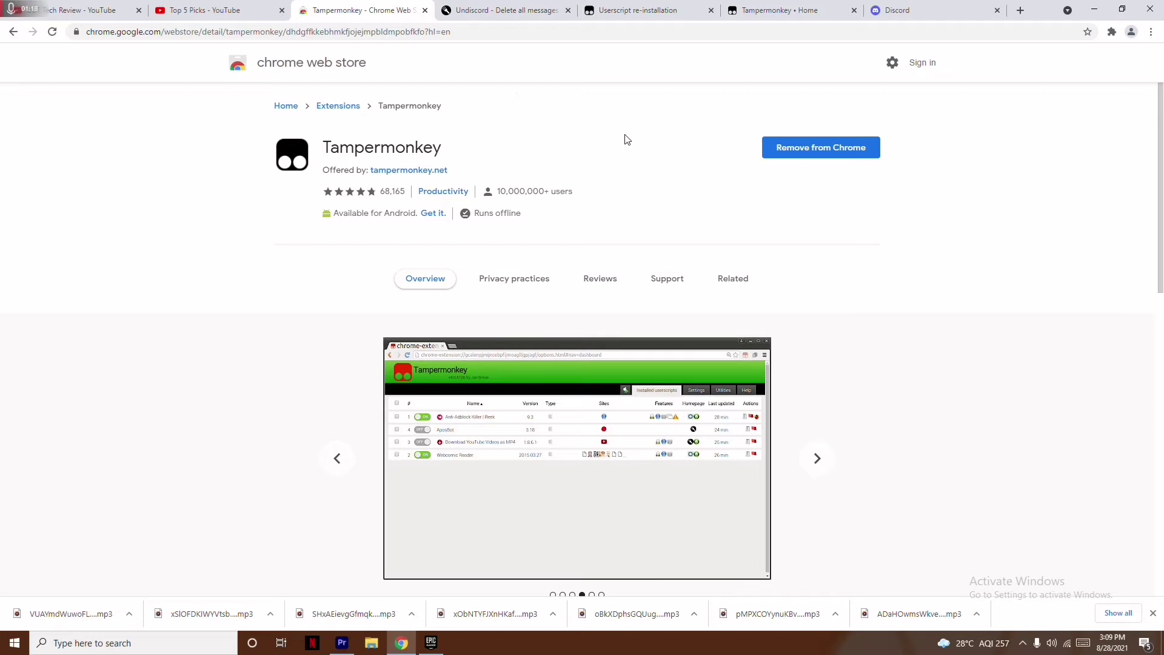
left_click(539, 11)
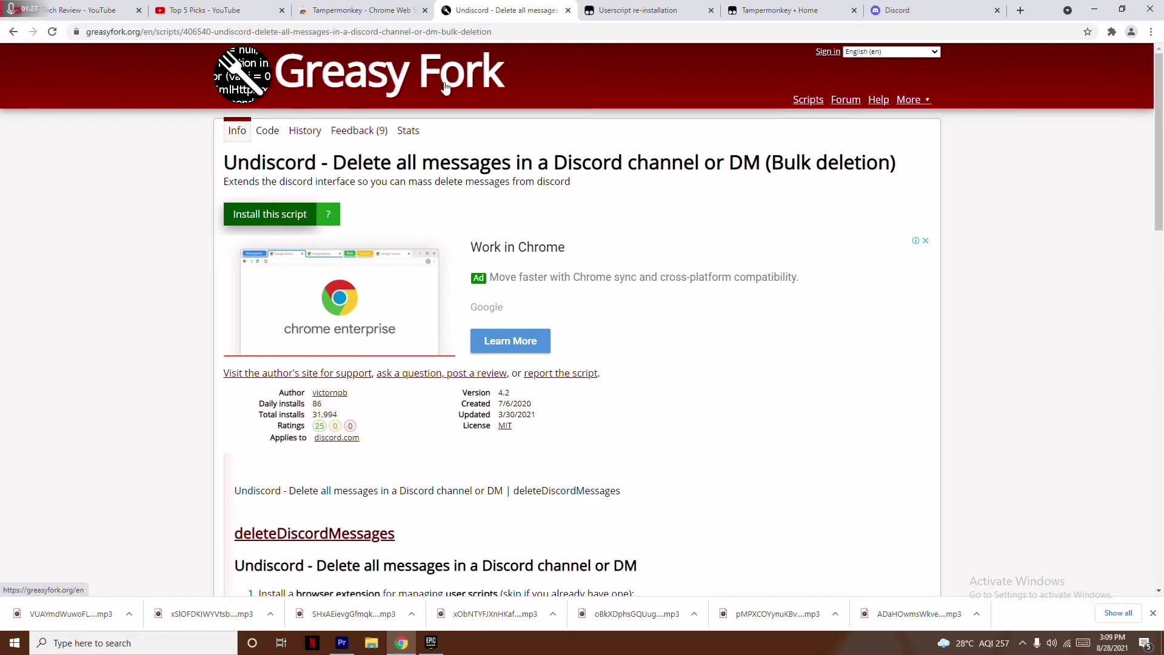
Compare the reinstall and Greasy Fork tabs, then install the Undiscord userscript from Greasy Fork.
left_click(632, 9)
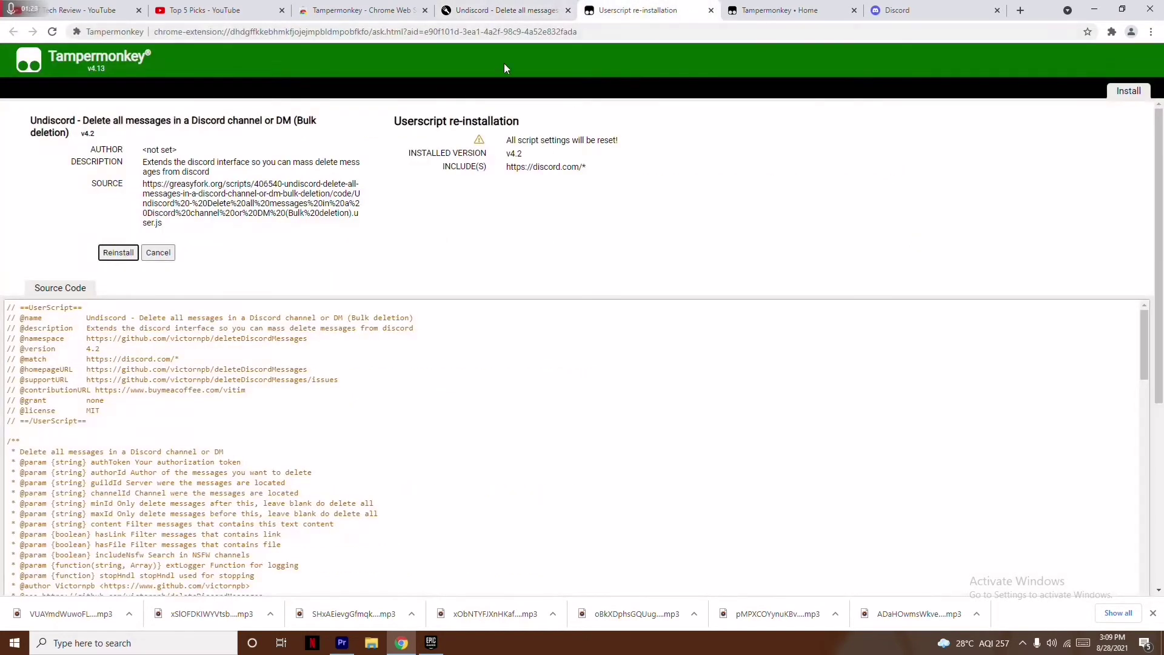
left_click(532, 10)
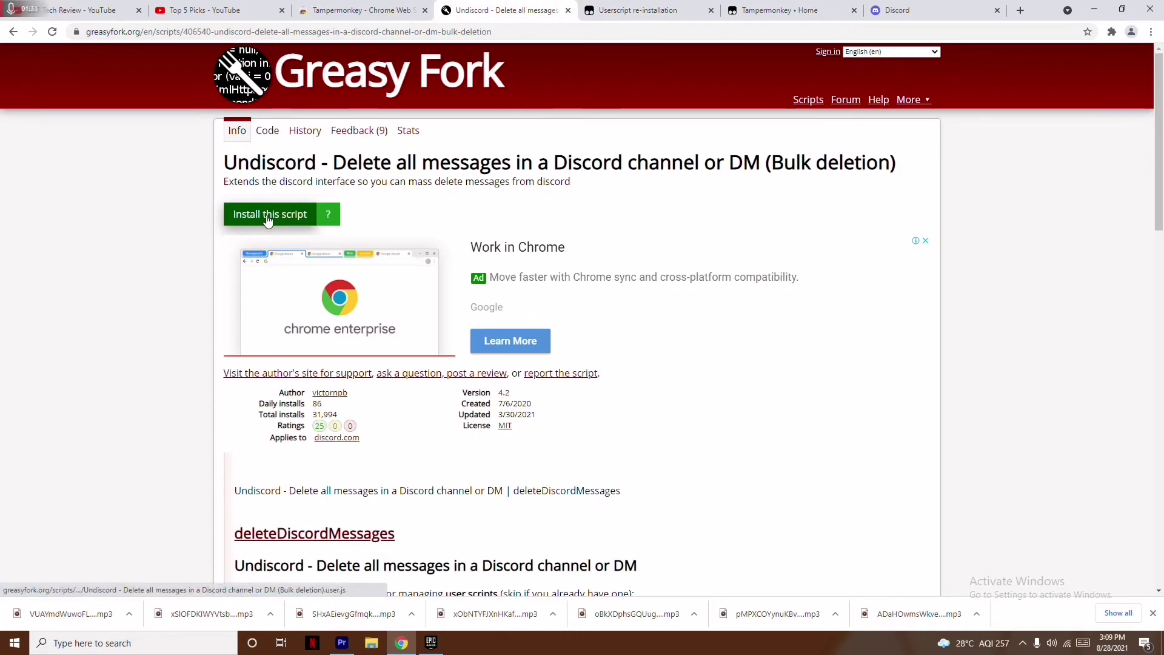
left_click(626, 7)
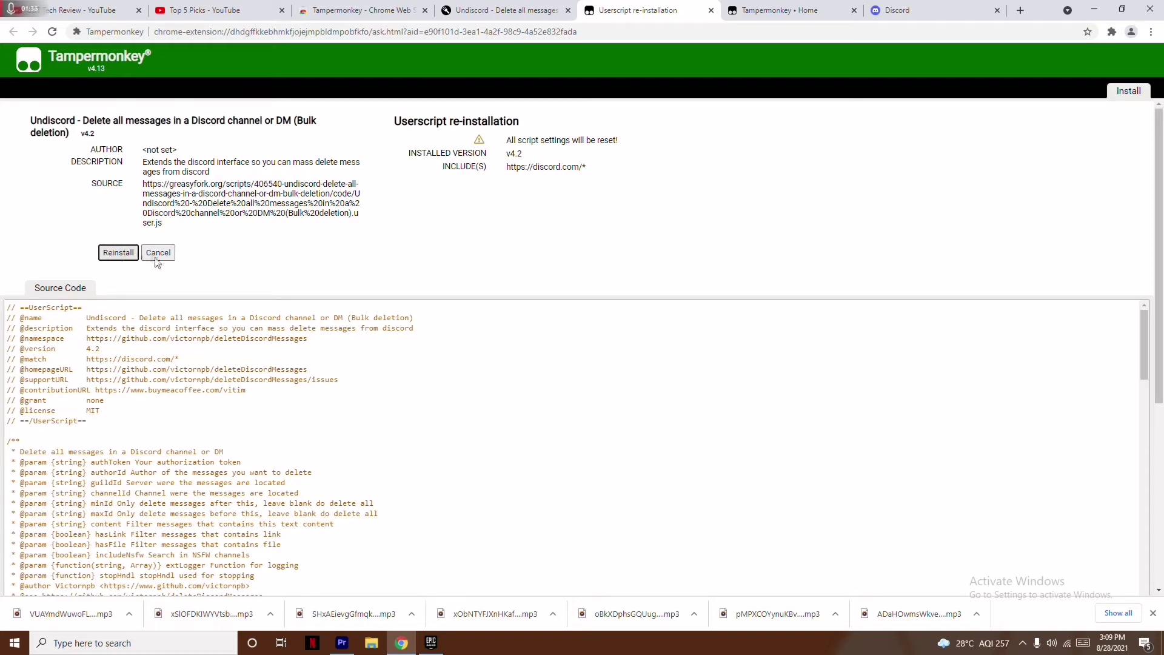
left_click(506, 10)
left_click(290, 219)
Confirm the Undiscord reinstall and reload the Discord tab so the script loads.
left_click(771, 10)
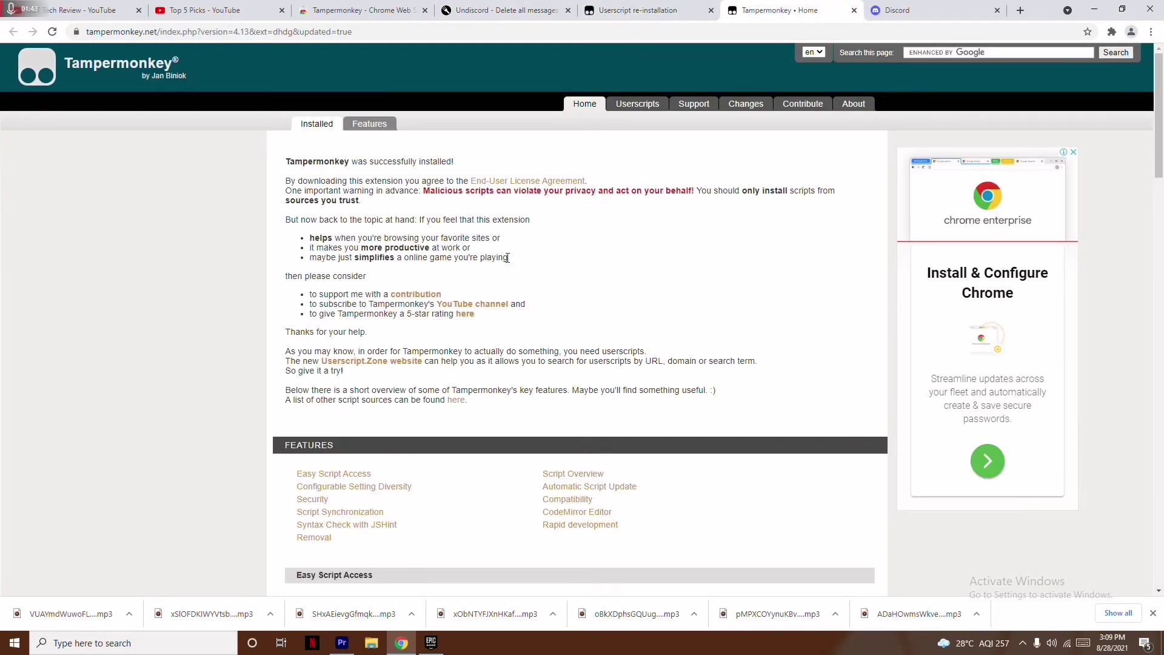
left_click(923, 7)
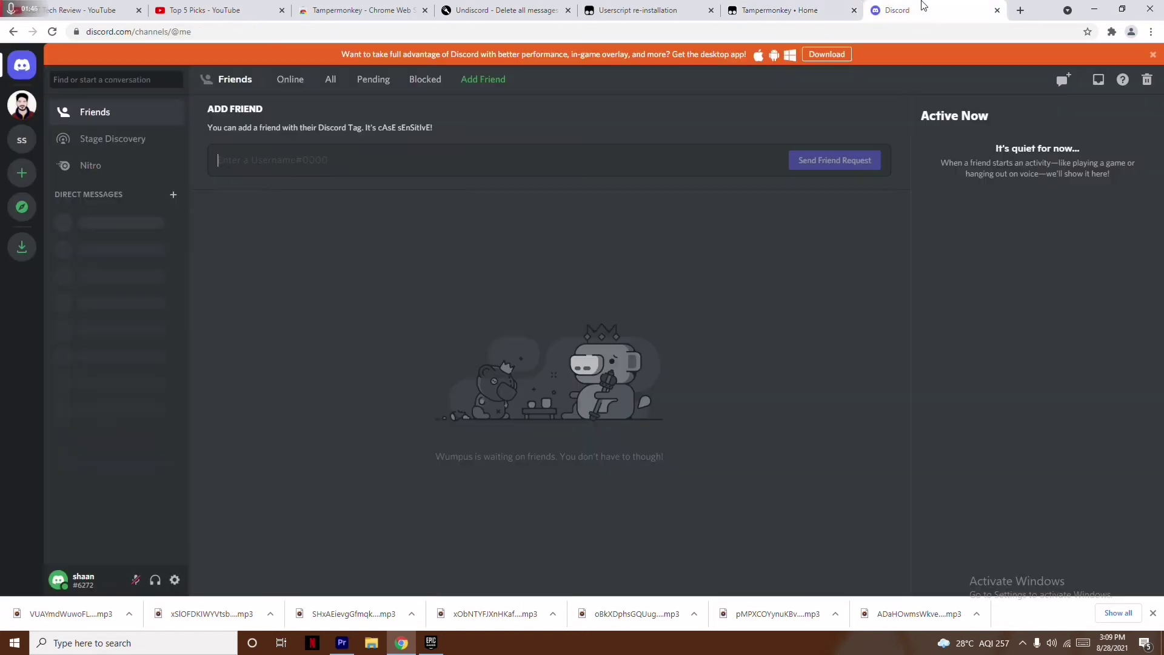
left_click(52, 31)
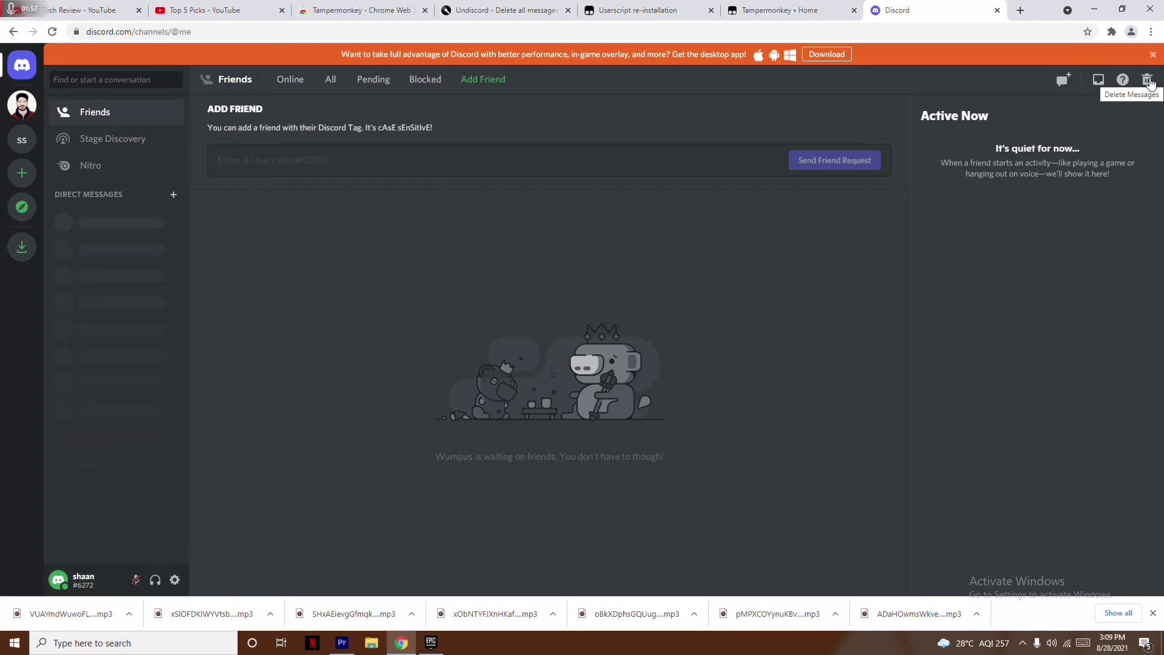
In the Undiscord panel, auto-fill Authorization, Author and Guild/Channel IDs and start deletion.
left_click(1149, 80)
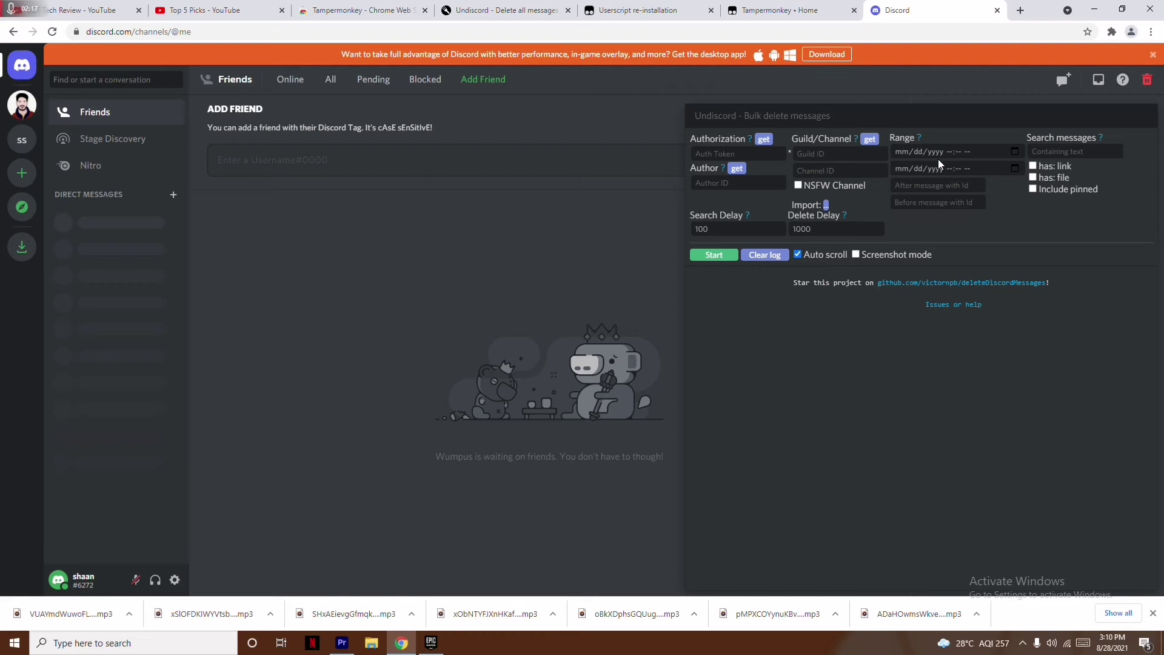
left_click(763, 141)
left_click(741, 169)
left_click(870, 140)
left_click(714, 254)
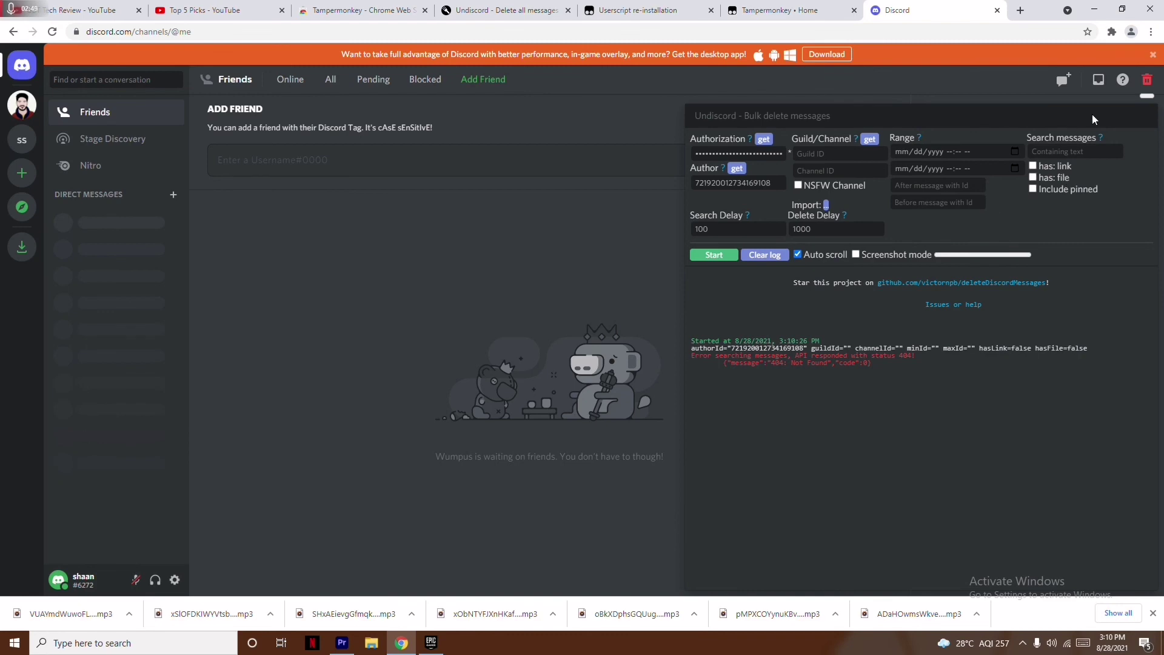
Close the Undiscord panel, minimize Chrome and refresh the Windows desktop.
left_click(1147, 80)
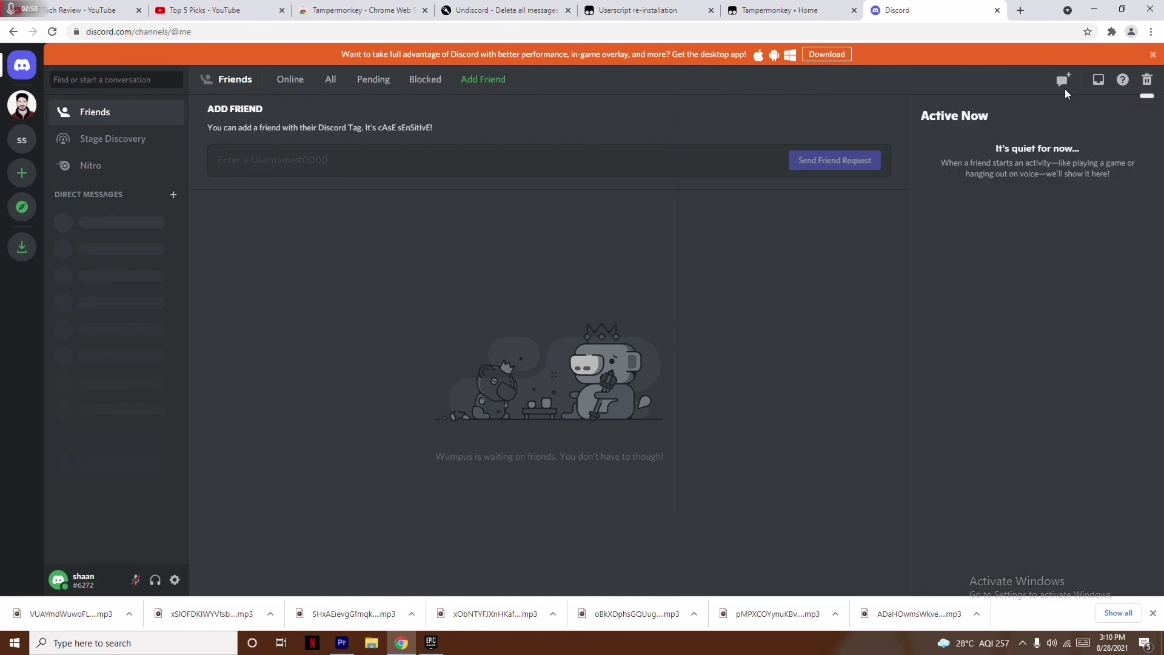
left_click(1095, 9)
right_click(554, 178)
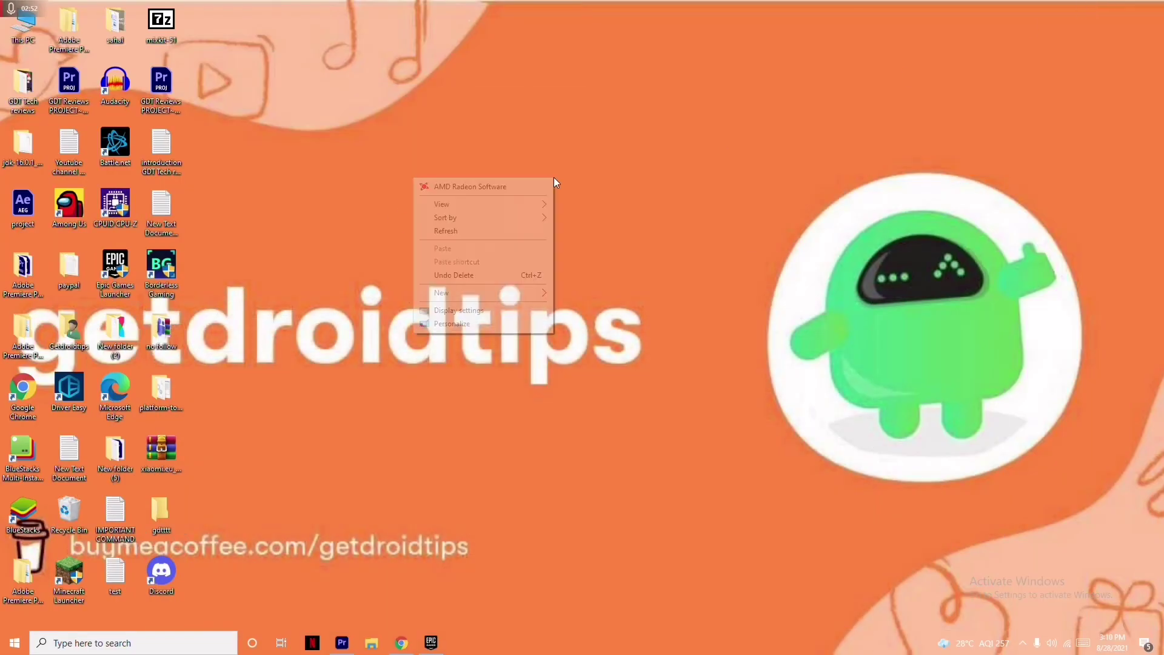
left_click(516, 232)
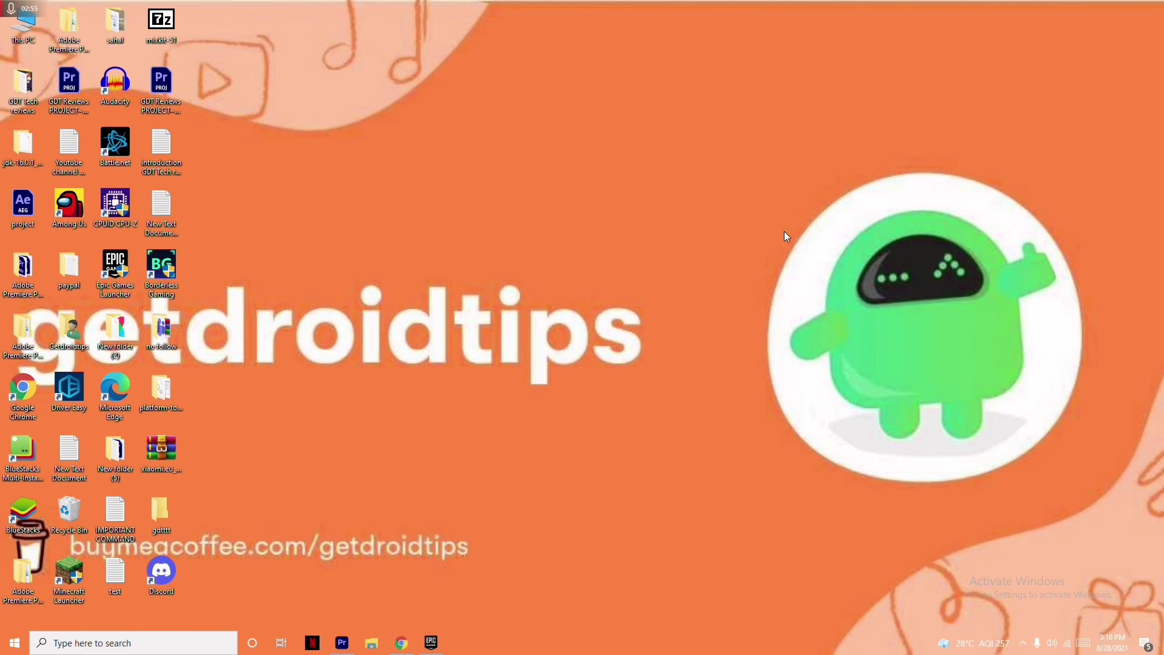